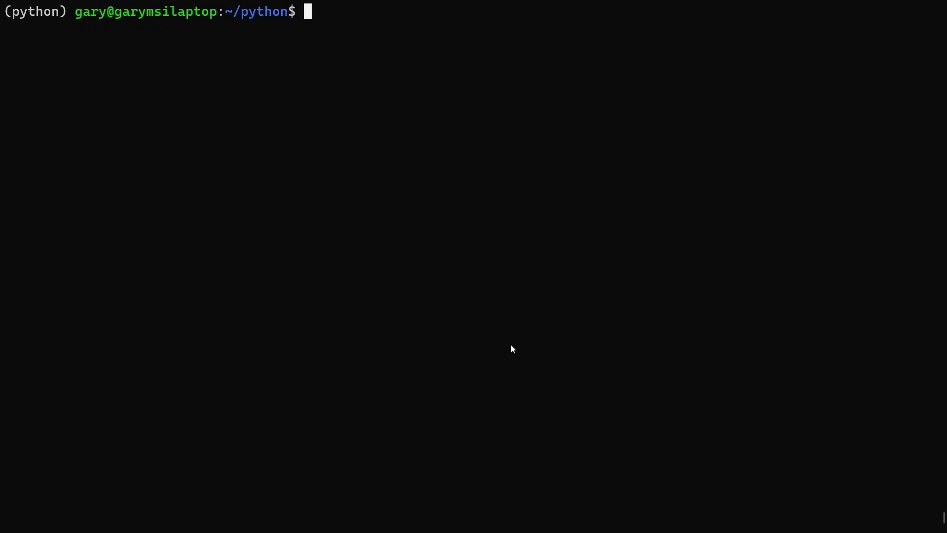
{"action": "type", "text": "llm --help | more"}
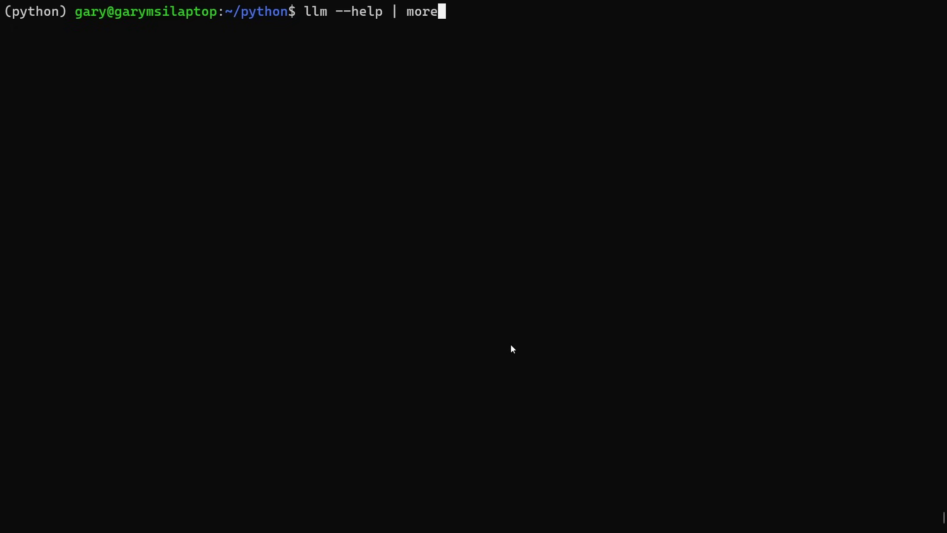
{"action": "key", "text": "Return"}
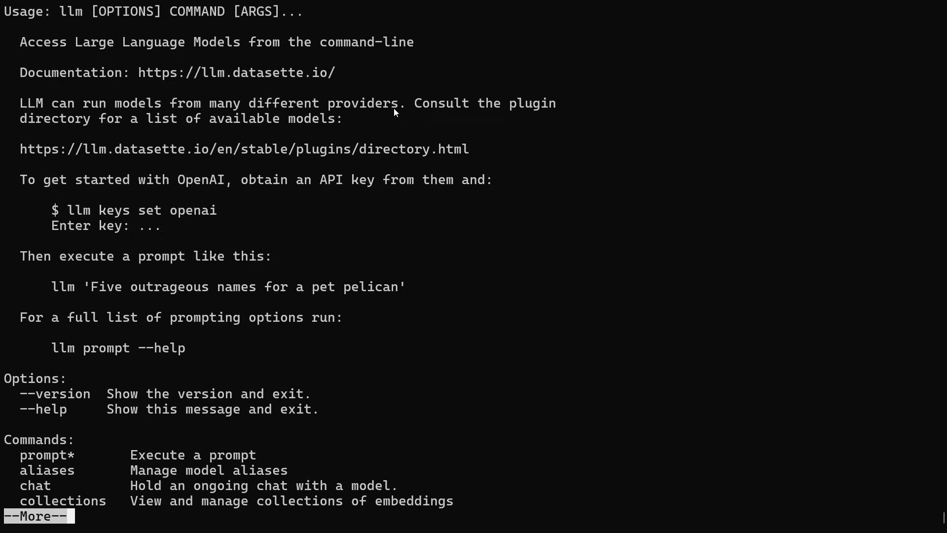
{"action": "key", "text": "q"}
{"action": "key", "text": "ctrl+l"}
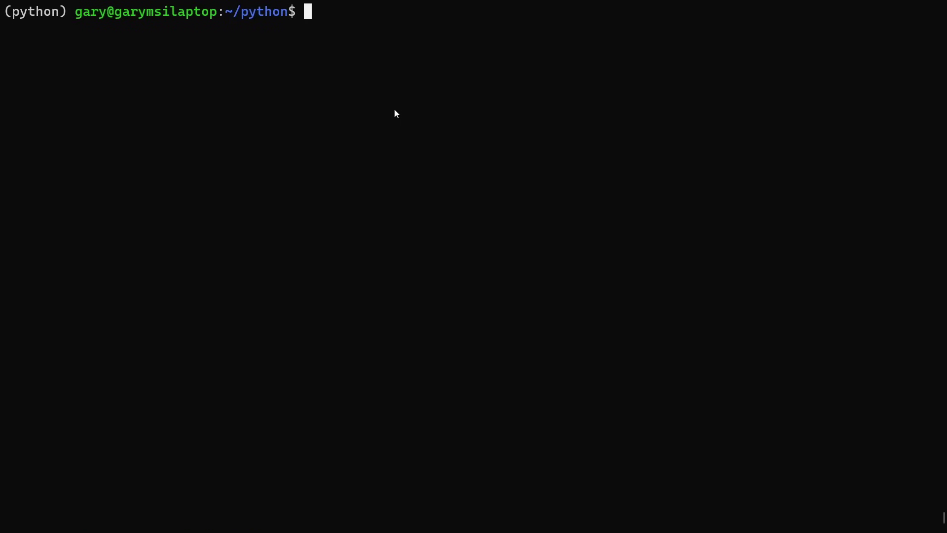
{"action": "type", "text": "llm -m openai/gpt-4.1 \"Alice has 5 brothers and she also has 3 sisters. How many sisters does Alice’s brother have?\""}
{"action": "key", "text": "End"}
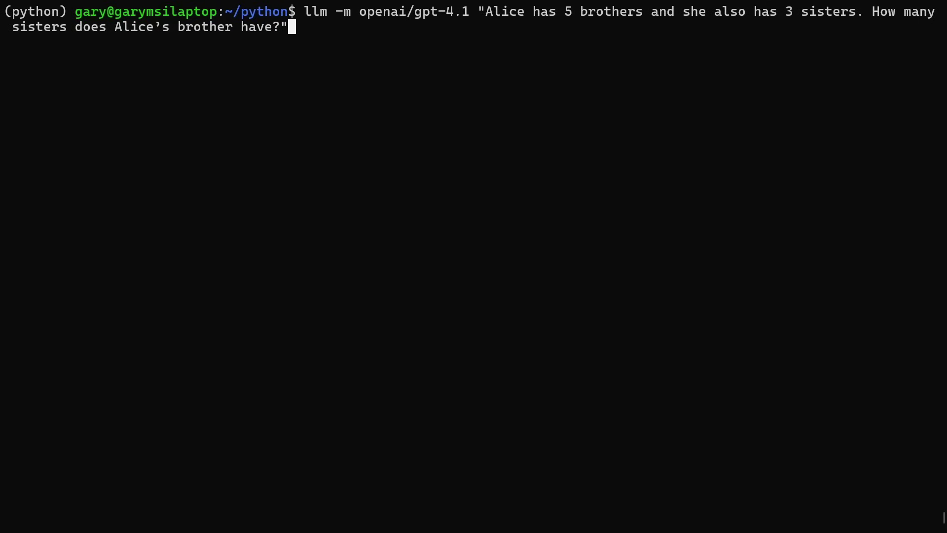
{"action": "key", "text": "Return"}
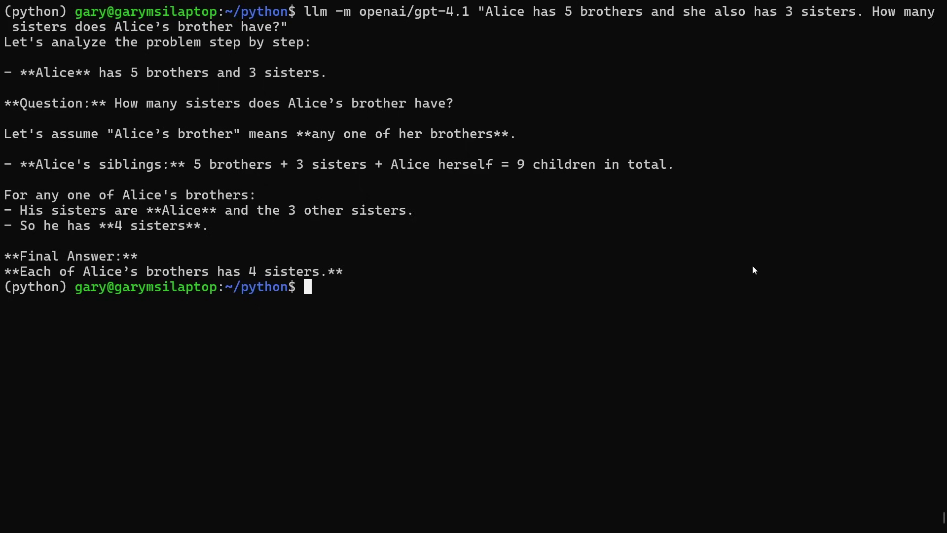
{"action": "key", "text": "ctrl+l"}
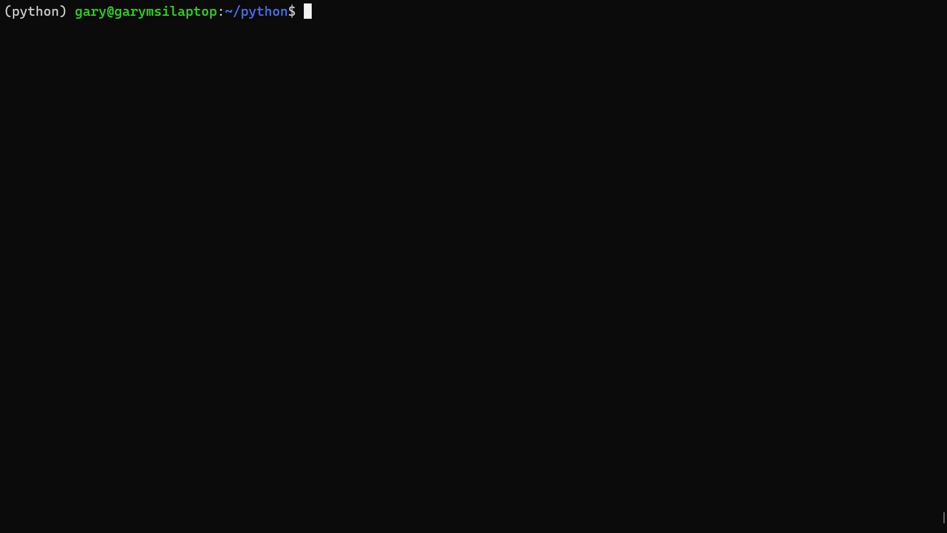
Paste the 7- and 11-minute hourglass puzzle command for openai/gpt-4.1 and send it
{"action": "right_click", "coordinate": [752, 270]}
{"action": "key", "text": "Return"}
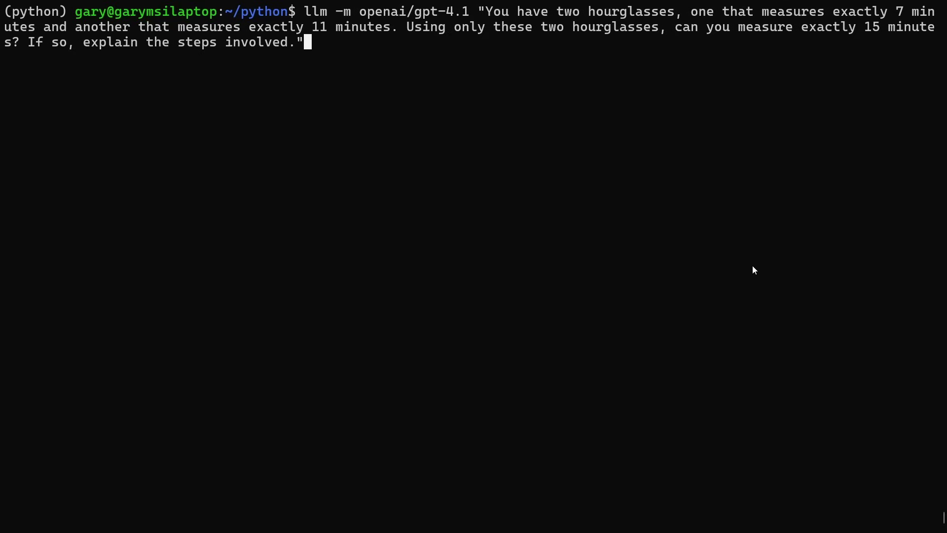
{"action": "key", "text": "Return"}
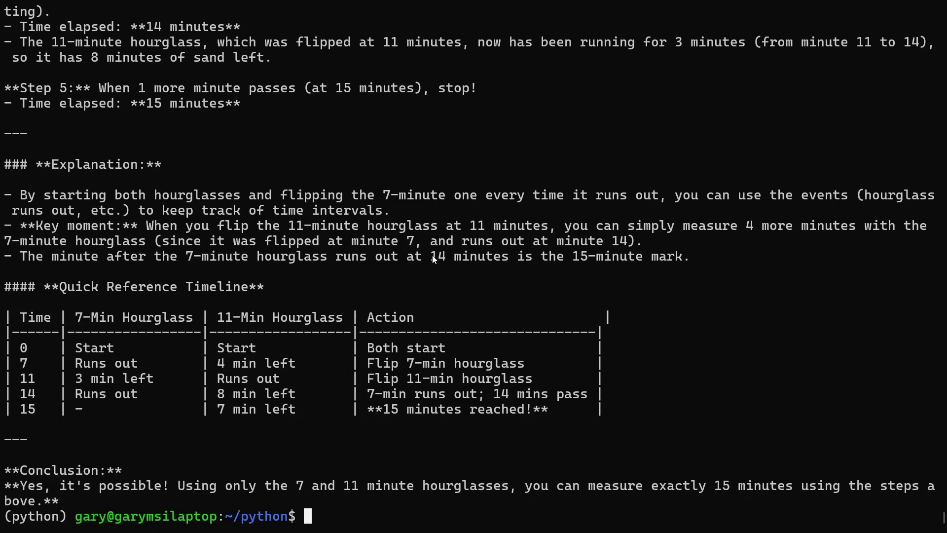
Highlight the answer's 14-minute-mark claim and Step 5's stop-at-15-minutes sentence
{"action": "left_click_drag", "start_coordinate": [430, 257], "coordinate": [697, 263]}
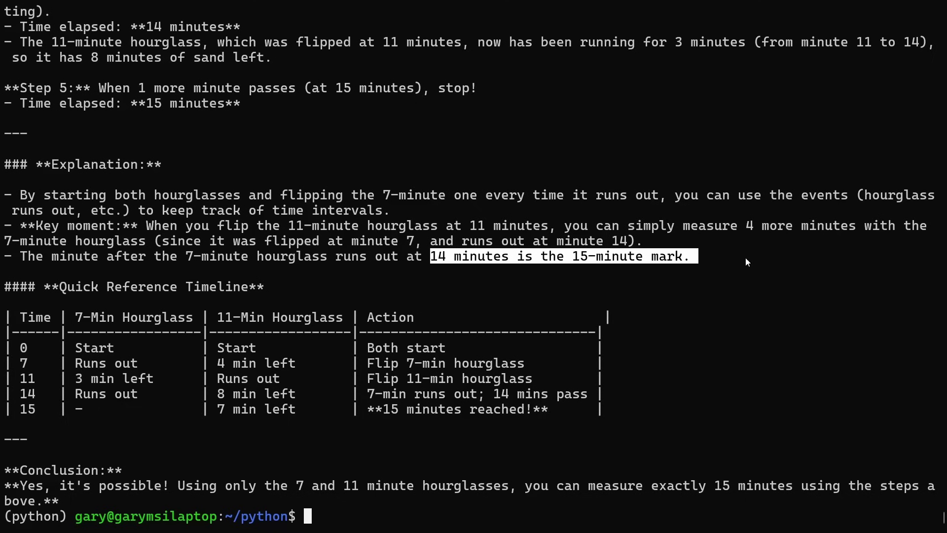
{"action": "scroll", "coordinate": [259, 191], "scroll_direction": "up", "scroll_amount": 2}
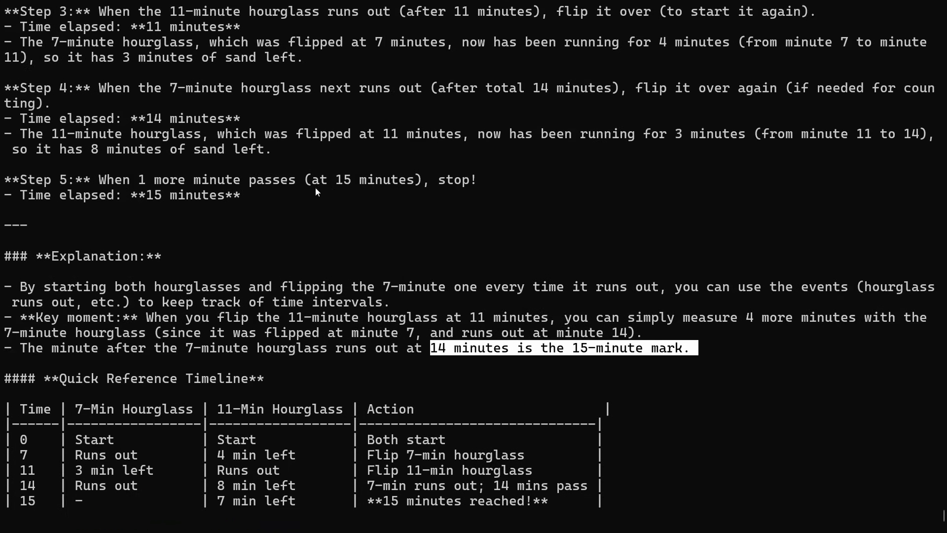
{"action": "left_click_drag", "start_coordinate": [99, 180], "coordinate": [492, 178]}
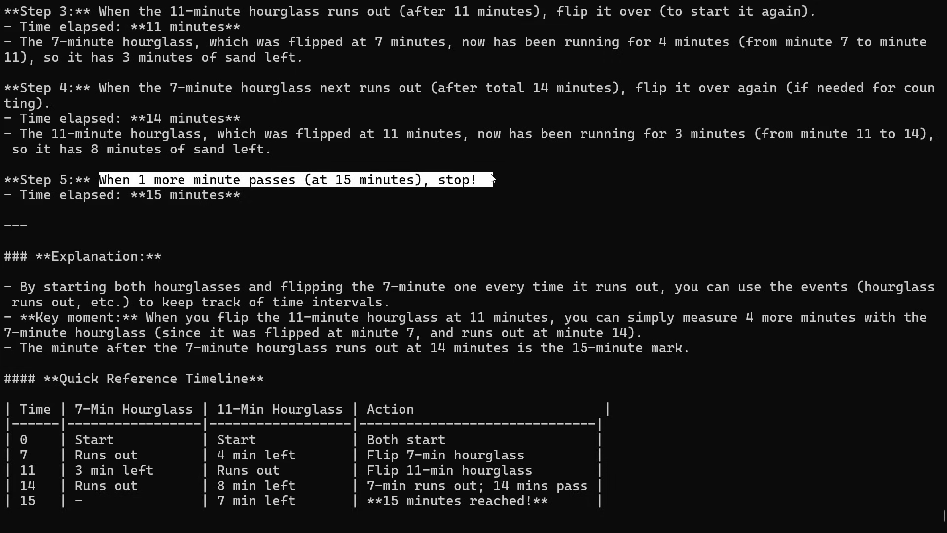
{"action": "left_click", "coordinate": [510, 234]}
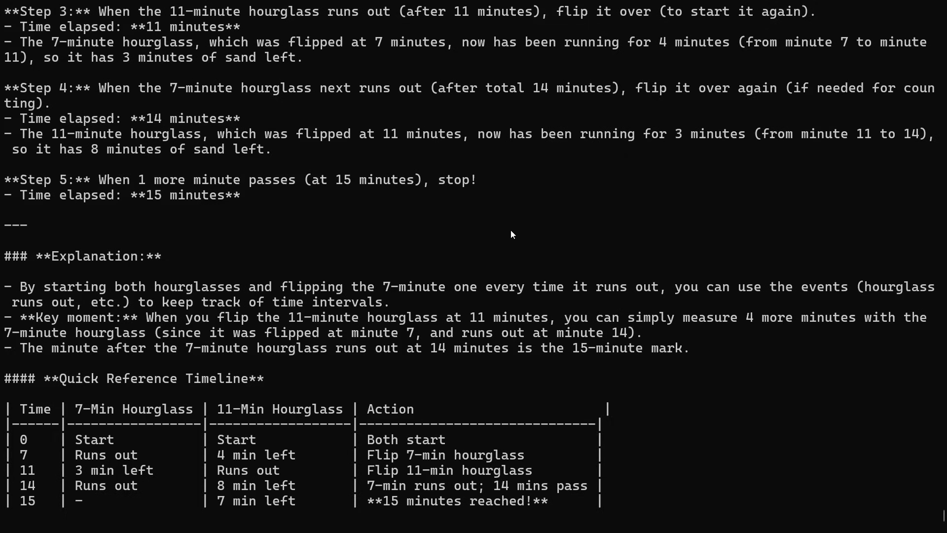
Rerun the hourglass question with the model changed to openai/gpt-4.5-preview
{"action": "key", "text": "ctrl+l"}
{"action": "type", "text": "-preview"}
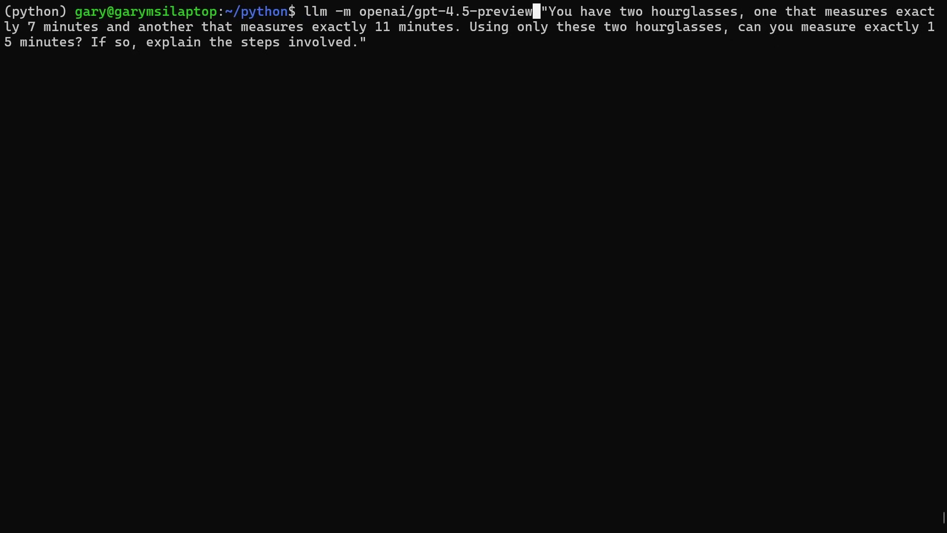
{"action": "key", "text": "Return"}
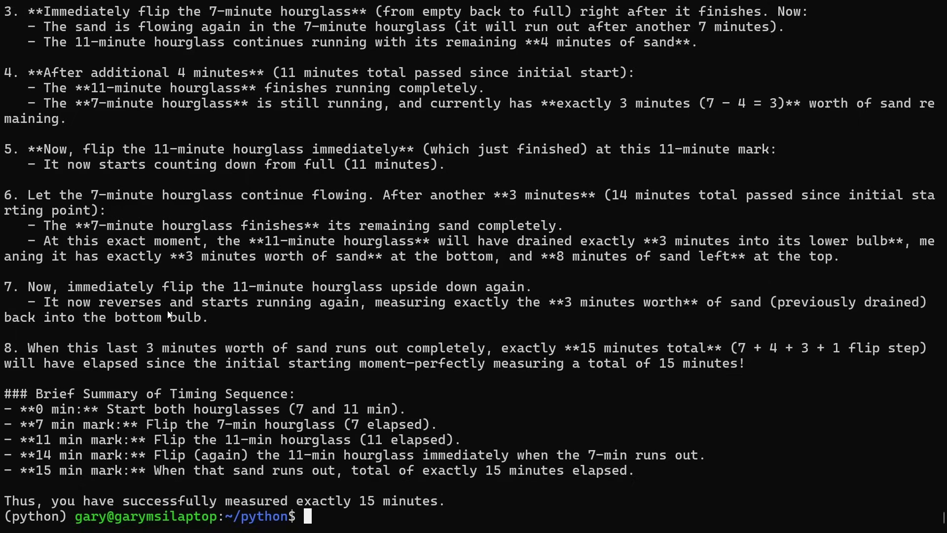
Show python1.txt's reversed-hexadecimal prompt, then pipe it to GPT-4.1 with llm -x
{"action": "key", "text": "ctrl+l"}
{"action": "type", "text": "more py"}
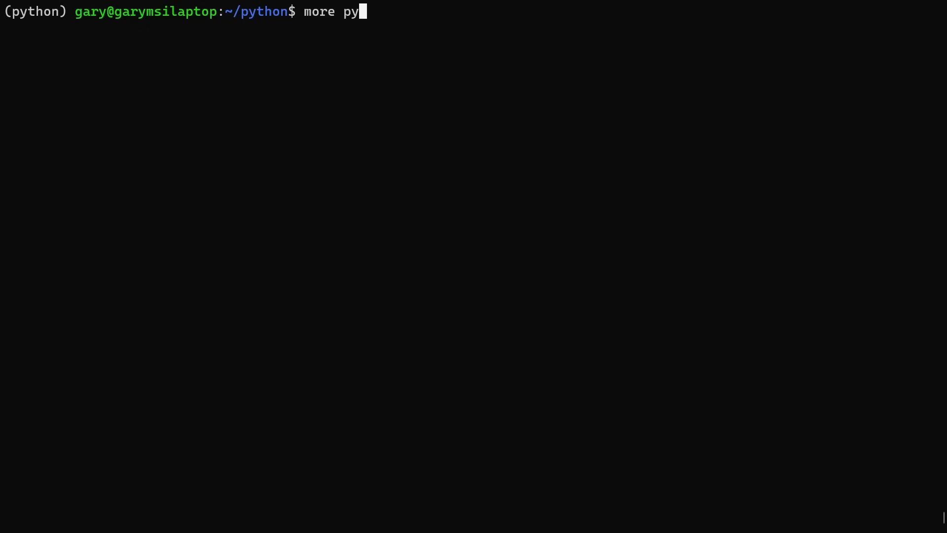
{"action": "key", "text": "Tab"}
{"action": "key", "text": "Return"}
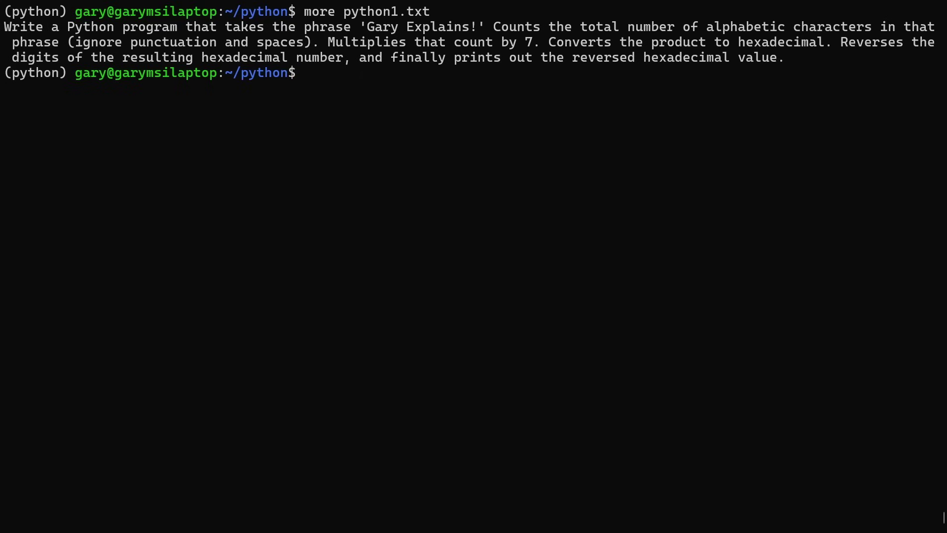
{"action": "type", "text": "cat python1.txt | llm -x -m openai/gpt-4.1"}
{"action": "key", "text": "Return"}
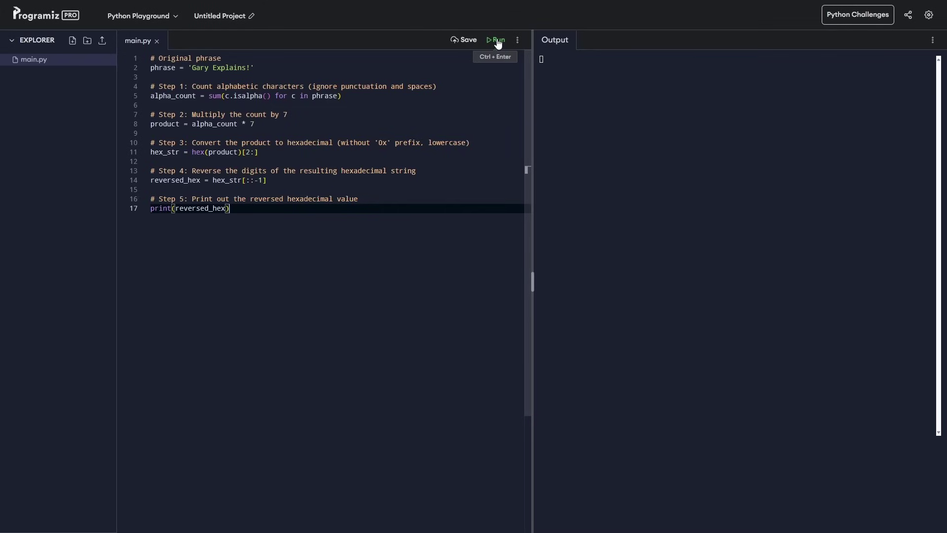
Run the generated hex-reversal script in main.py, which outputs 45
{"action": "left_click", "coordinate": [498, 43]}
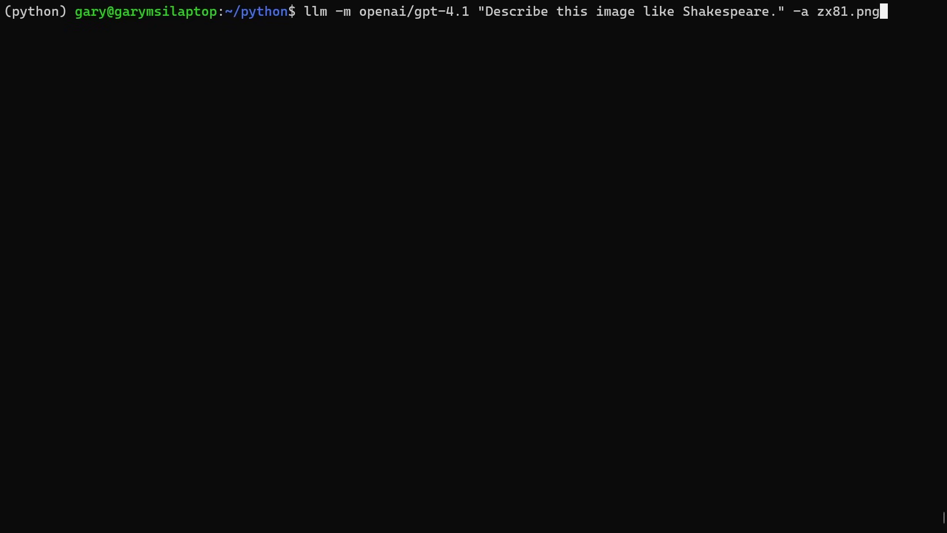
Send GPT-4.1 the 'Describe this image like Shakespeare.' request with zx81.png attached
{"action": "key", "text": "Return"}
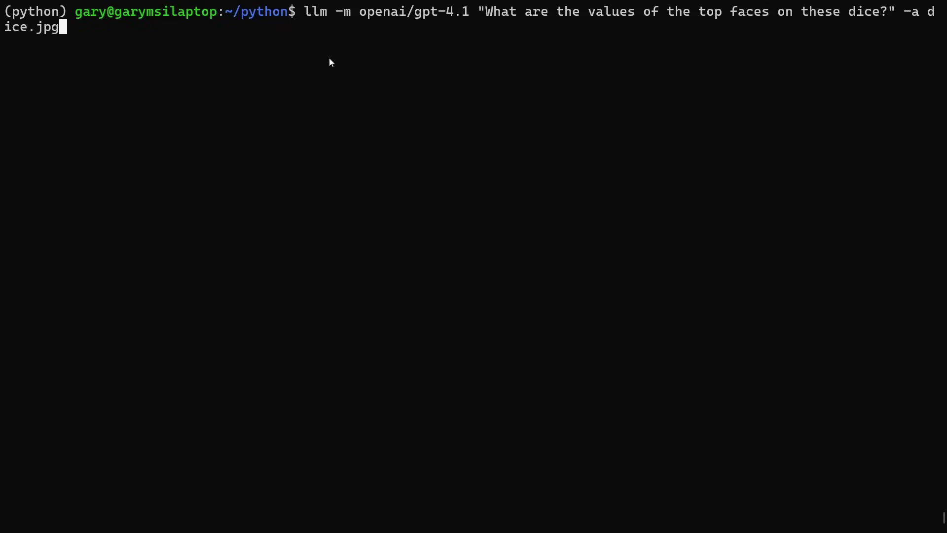
Ask GPT-4.1 for the dice top-face values in dice.jpg, getting 6, 5, 5 and 3
{"action": "key", "text": "Return"}
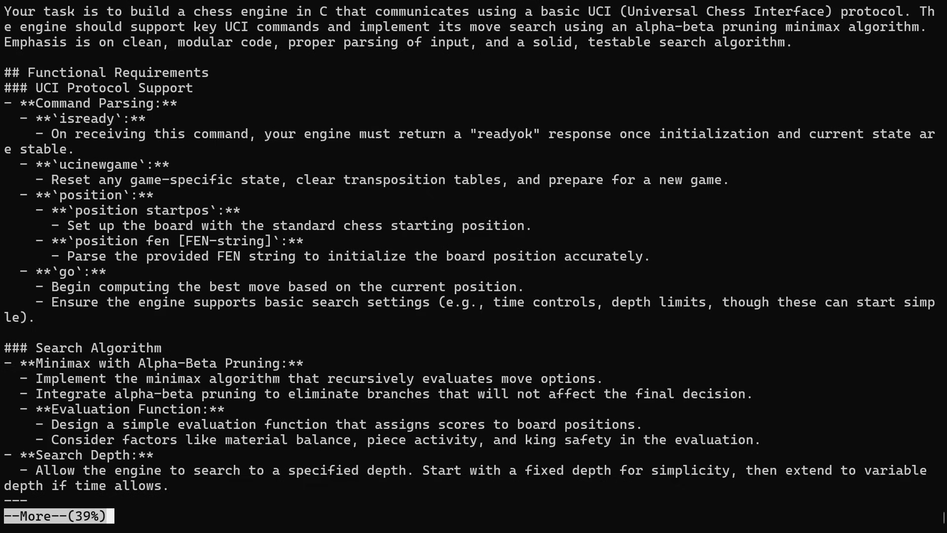
Page through the rest of the C chess-engine UCI prompt back to the shell
{"action": "key", "text": "space"}
{"action": "key", "text": "space"}
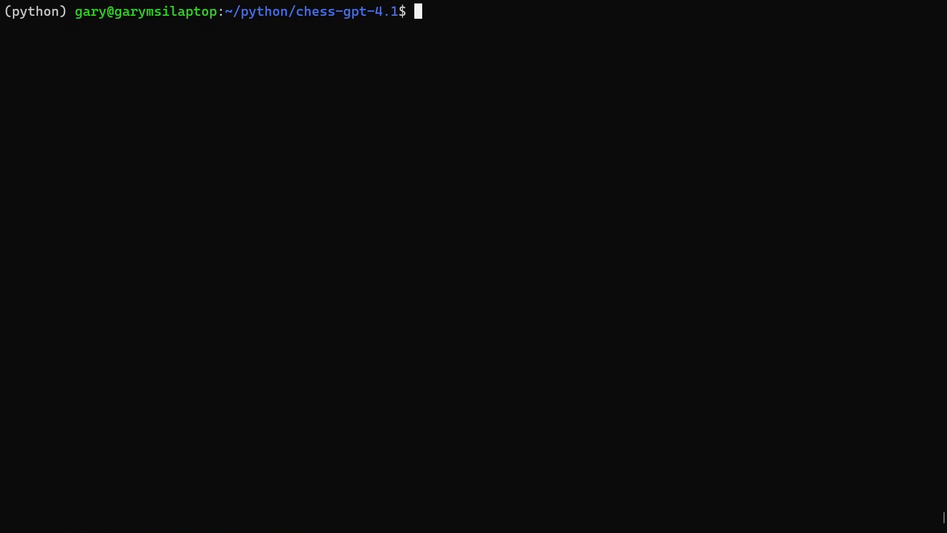
Run wc -l *.c *.h in chess-gpt-4.1, totalling 458 lines
{"action": "type", "text": "wc -l *.c *.h"}
{"action": "key", "text": "Return"}
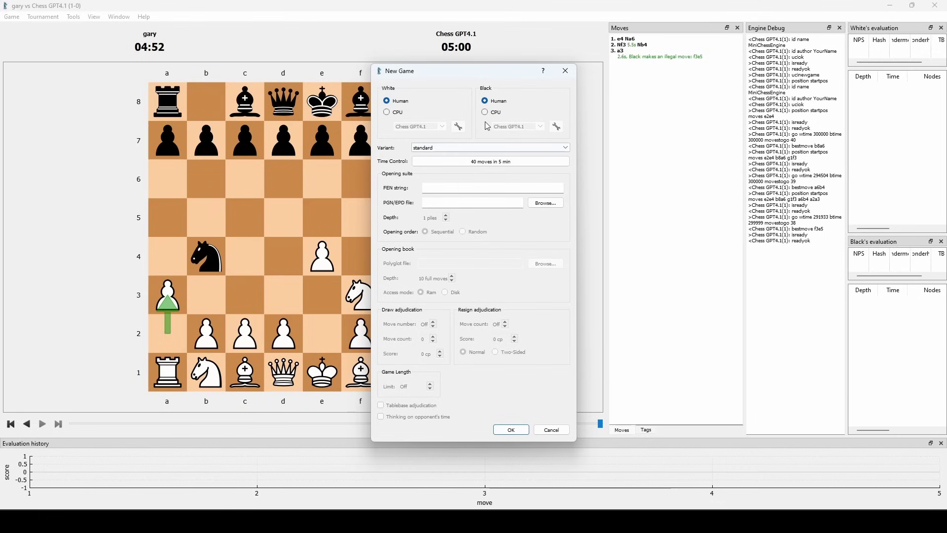
Start a new game with Chess GPT4.1 playing Black and open with 1.e4
{"action": "left_click", "coordinate": [485, 112]}
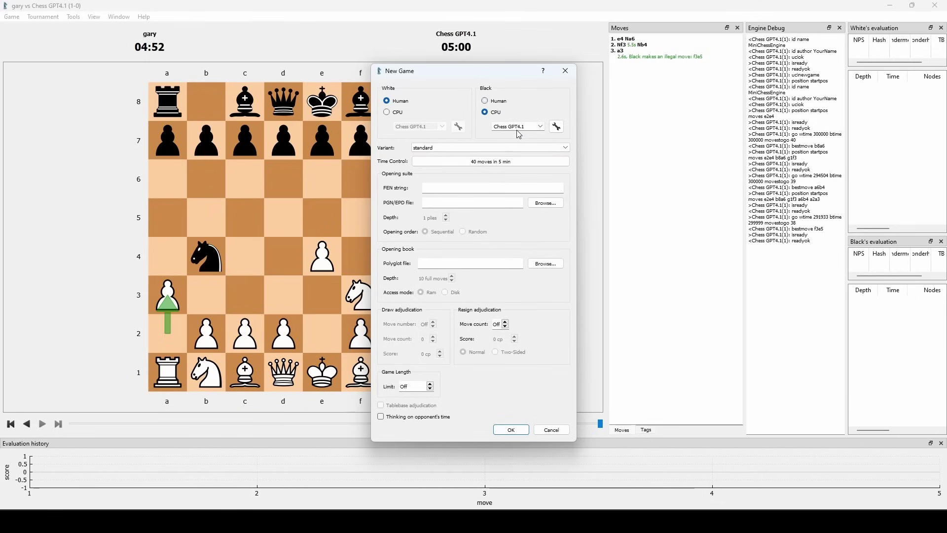
{"action": "left_click", "coordinate": [512, 430]}
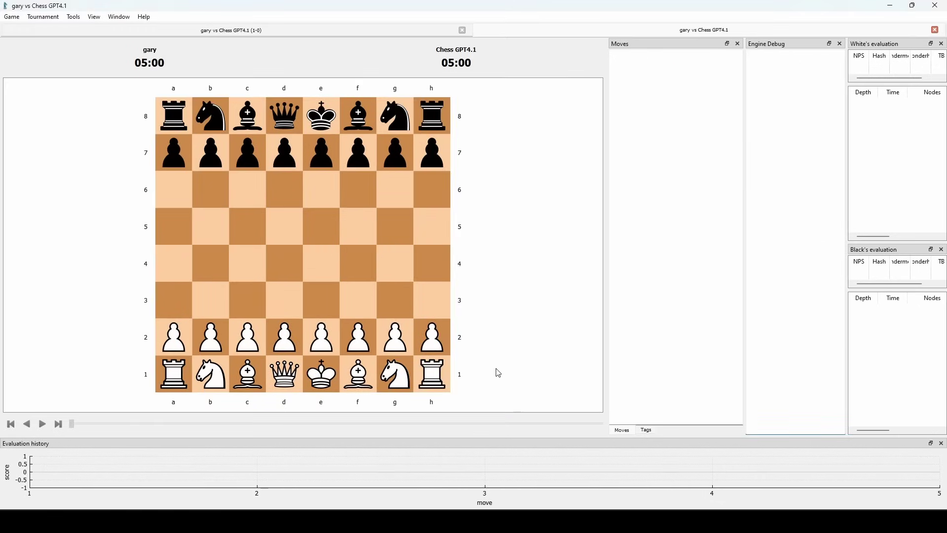
{"action": "left_click", "coordinate": [319, 341]}
{"action": "left_click", "coordinate": [318, 289]}
{"action": "left_click_drag", "start_coordinate": [318, 289], "coordinate": [319, 274]}
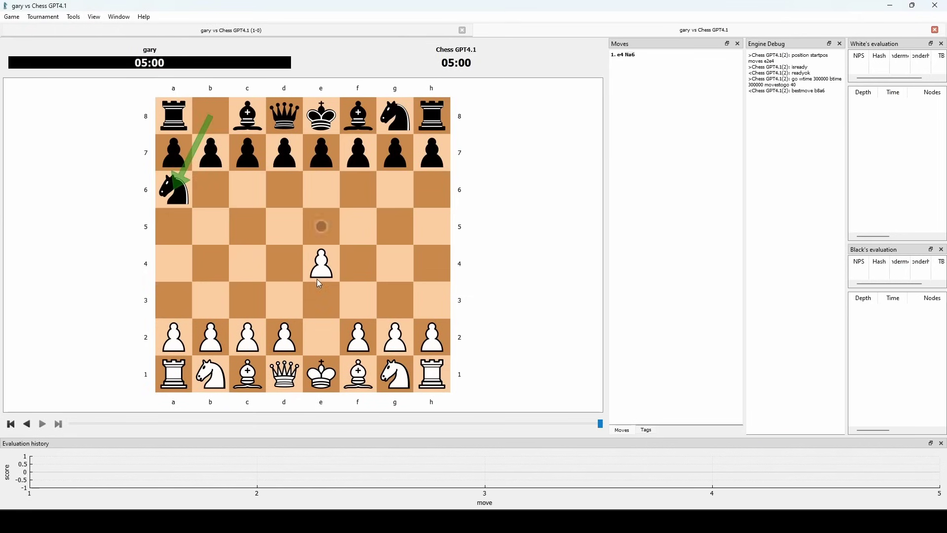
Play Nc3, Nf3 and a3 until Black's illegal move f3e5 ends the game 1-0
{"action": "left_click", "coordinate": [198, 360]}
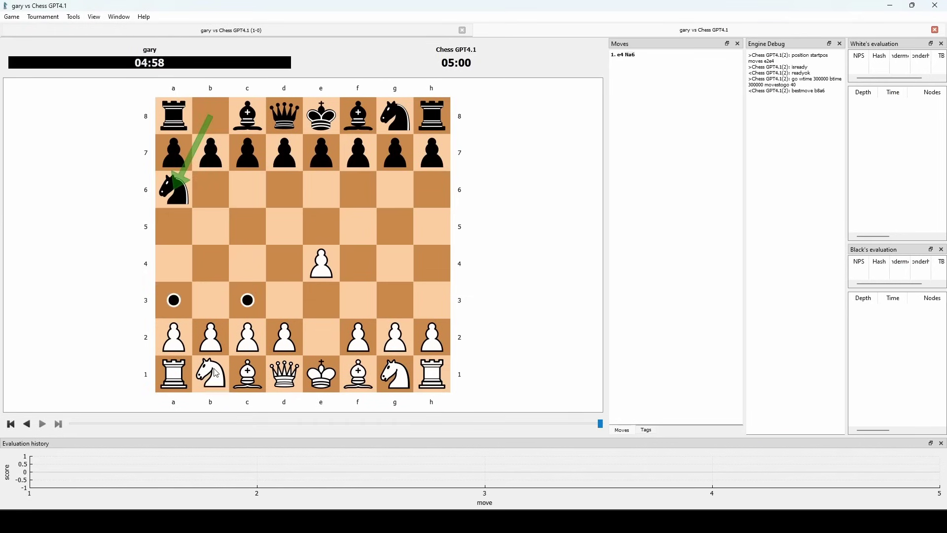
{"action": "left_click", "coordinate": [249, 302]}
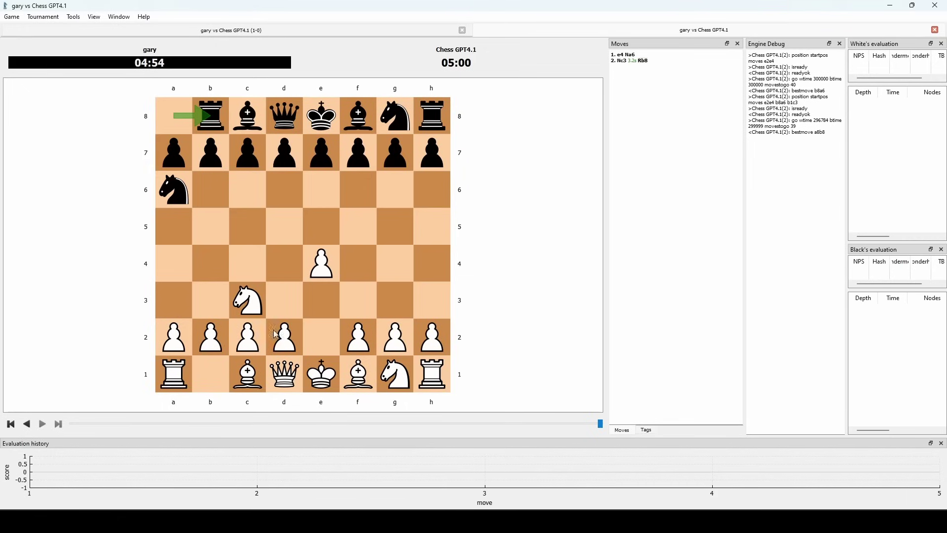
{"action": "left_click", "coordinate": [359, 373]}
{"action": "left_click", "coordinate": [395, 371]}
{"action": "left_click", "coordinate": [359, 300]}
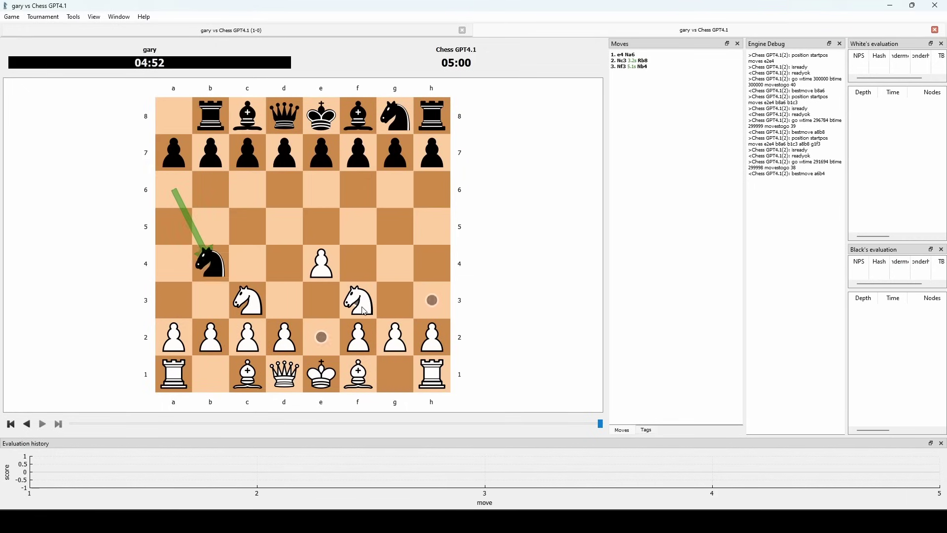
{"action": "left_click", "coordinate": [174, 337]}
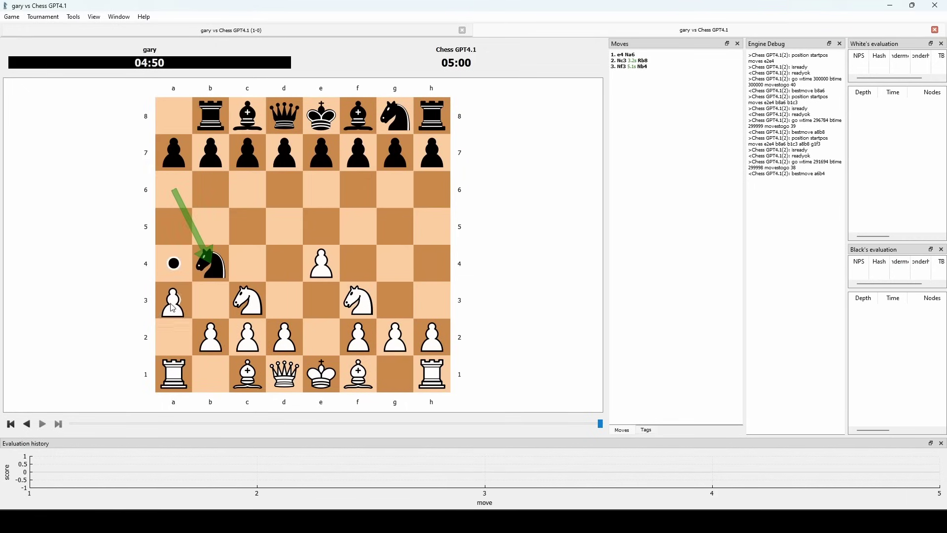
{"action": "left_click", "coordinate": [173, 308]}
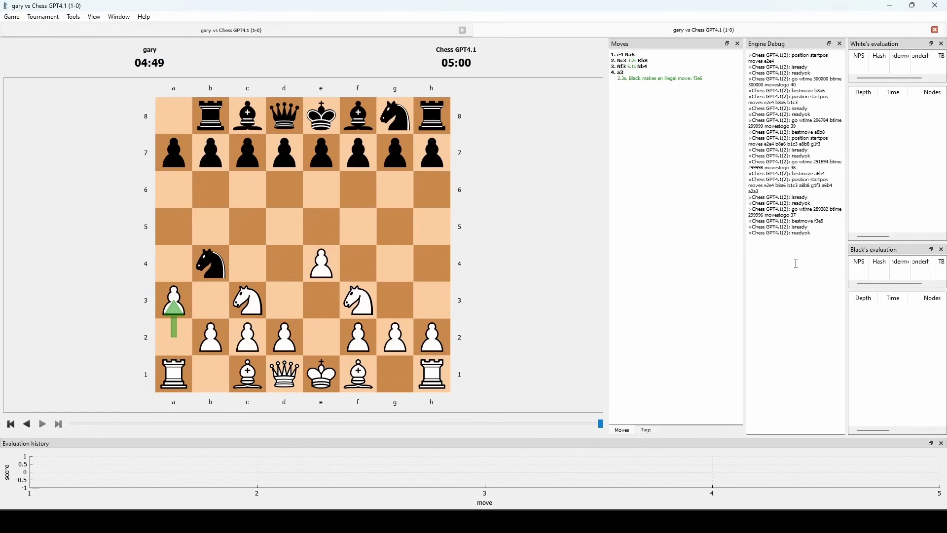
{"action": "left_click", "coordinate": [634, 80]}
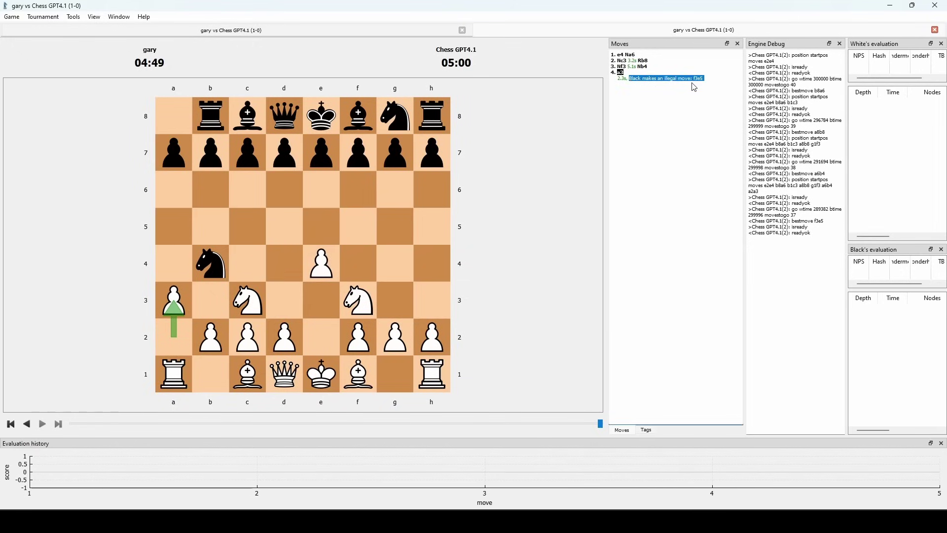